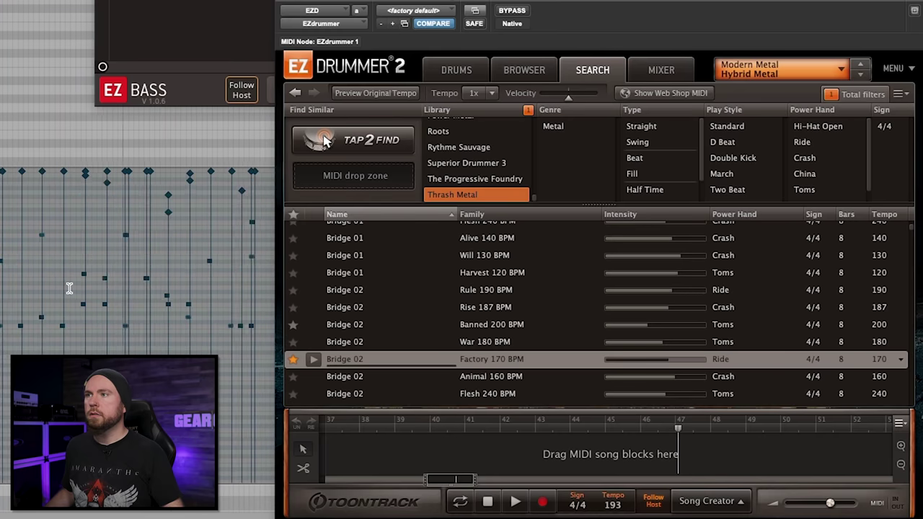
- Switch the groove library filter from Thrash Metal to Metal Machinery and add the Verse 03 Progenies 138 BPM groove to the drum track
key(r)
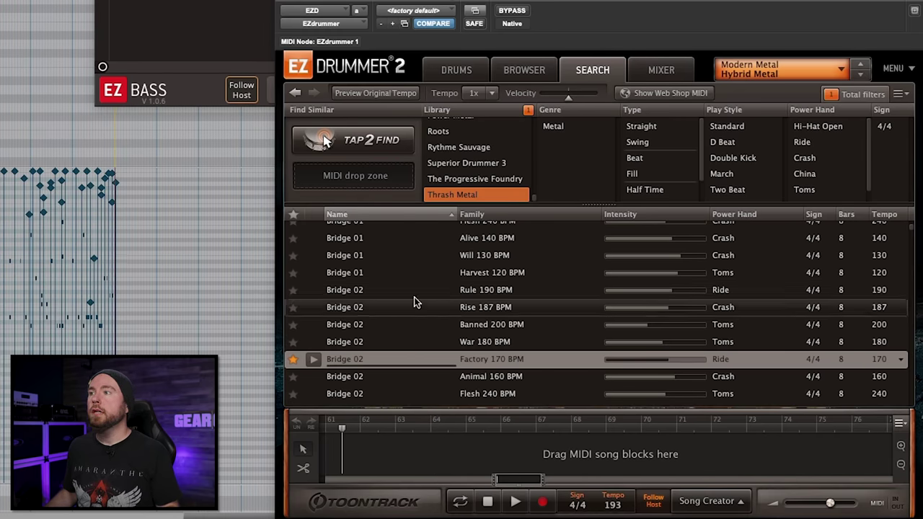
click(463, 196)
scroll(467, 189, up, 2)
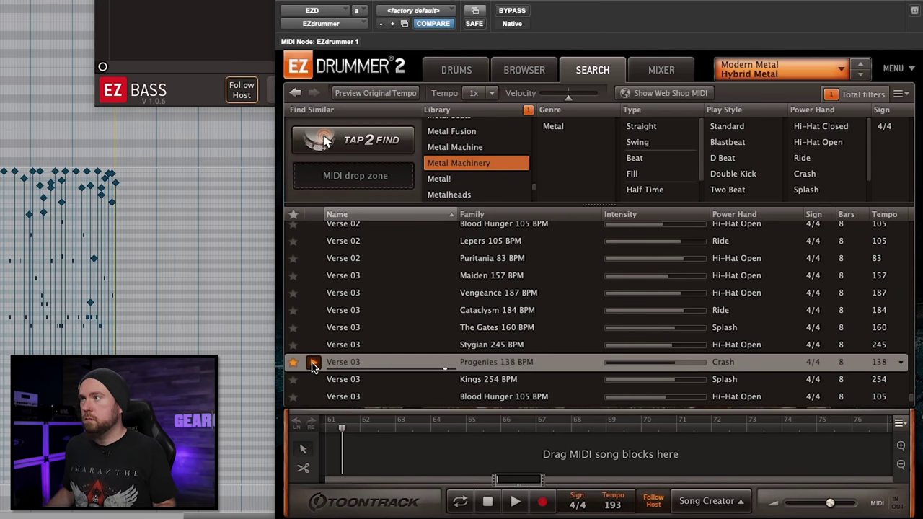
- Filter the grooves by The Progressive Foundry, add Chorus 03 Tangled 140 BPM to the end of the drum track, and clear the filter
click(476, 163)
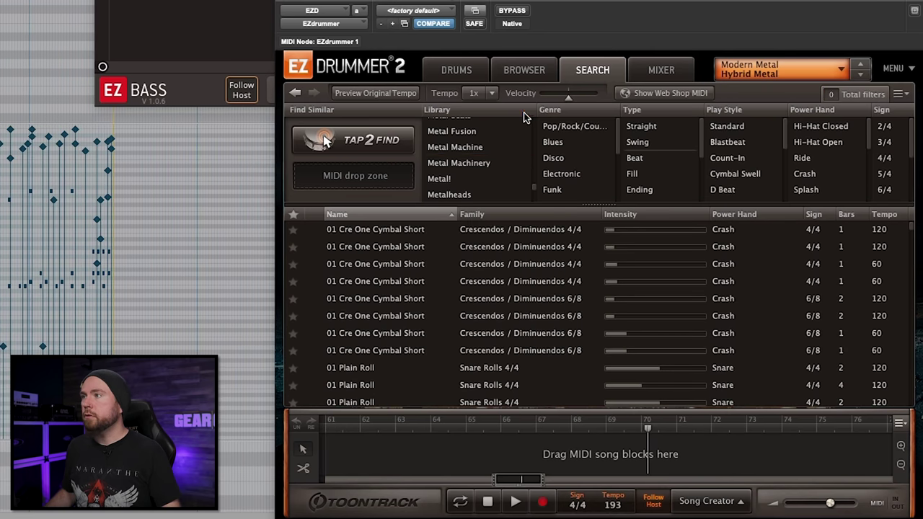
scroll(476, 163, down, 1)
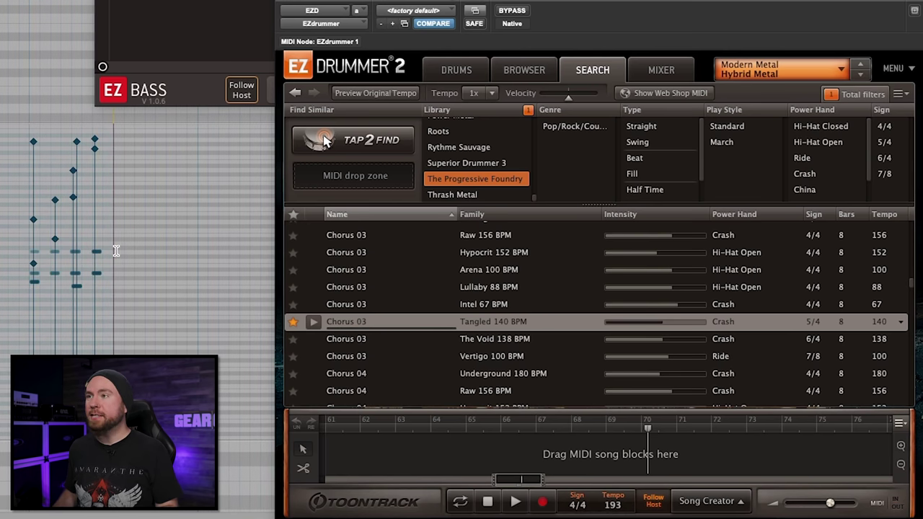
click(475, 179)
- Filter the grooves by Metal Machinery and add Bridge 02 Vengeance 187 BPM to the end of the drum track
scroll(505, 147, up, 1)
scroll(504, 151, up, 4)
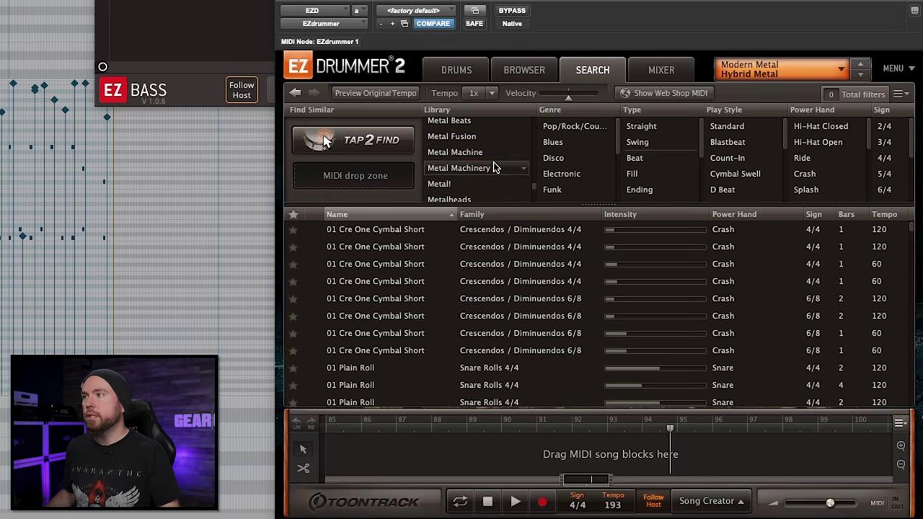
click(494, 167)
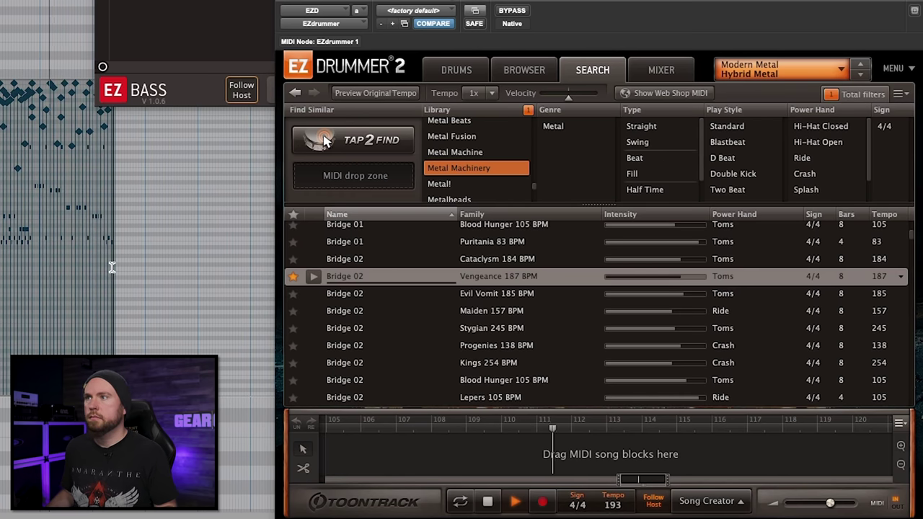
key(space)
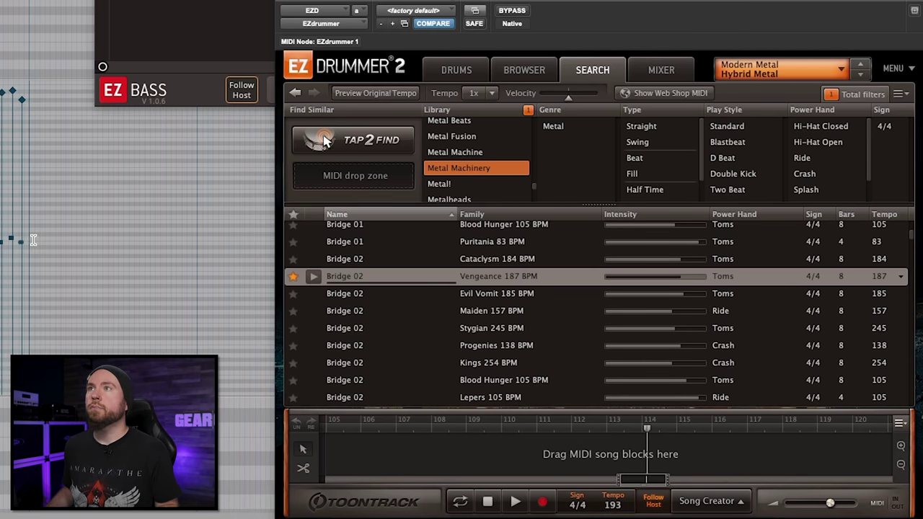
- Audition the Metal Machinery groove Chorus 03 Stygian 245 BPM and place it at the end of the drum track
click(488, 171)
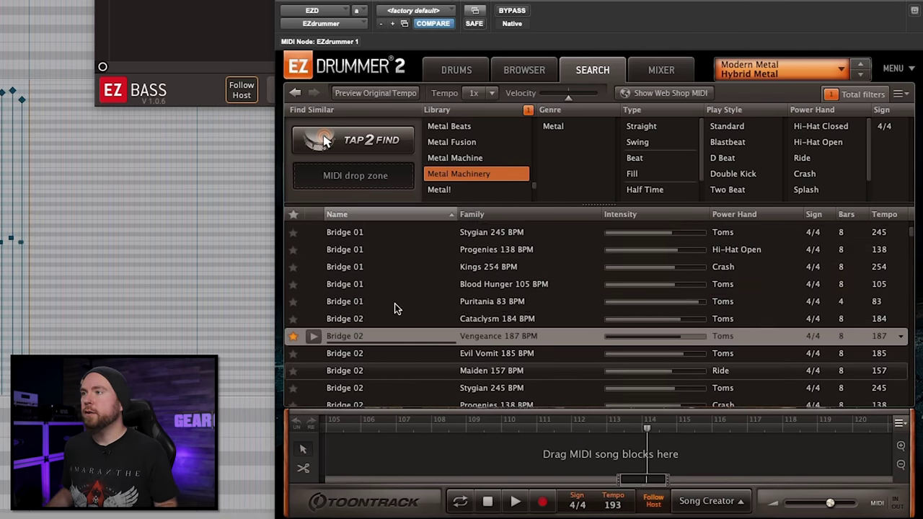
scroll(395, 307, down, 5)
scroll(395, 307, up, 3)
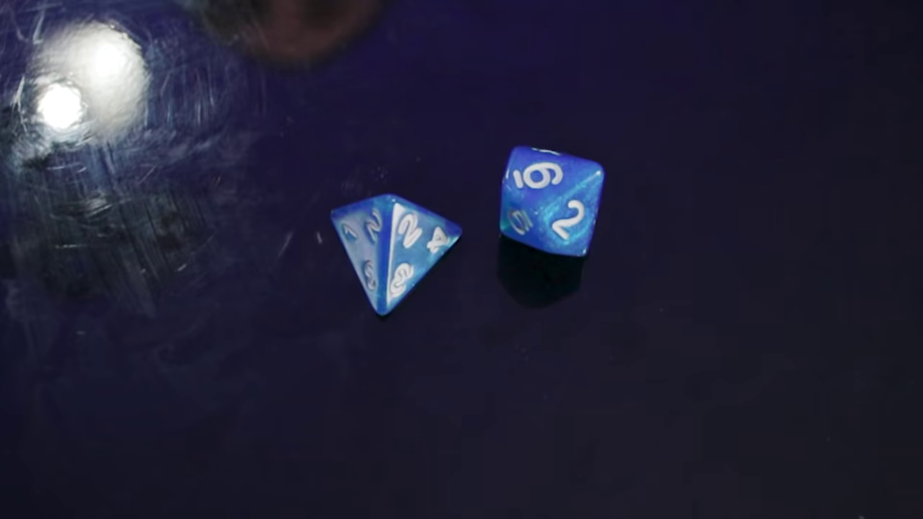
click(313, 327)
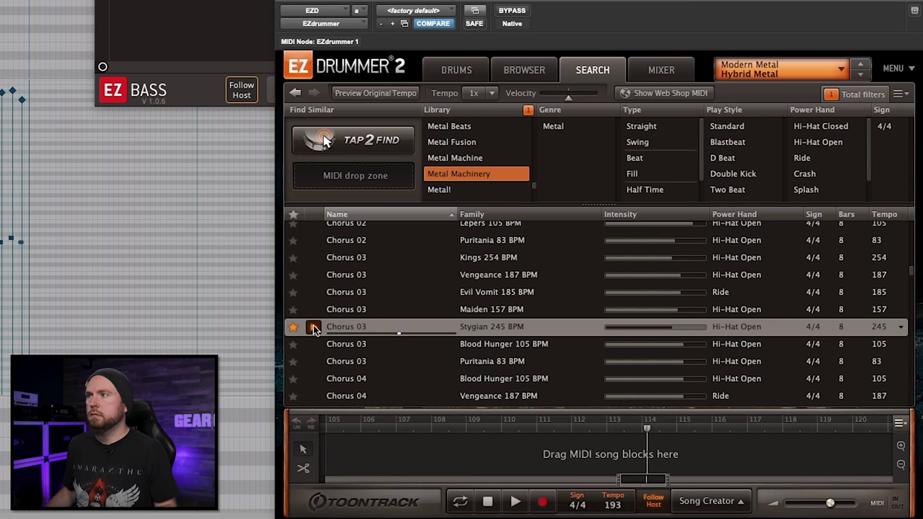
drag(371, 329, 26, 248)
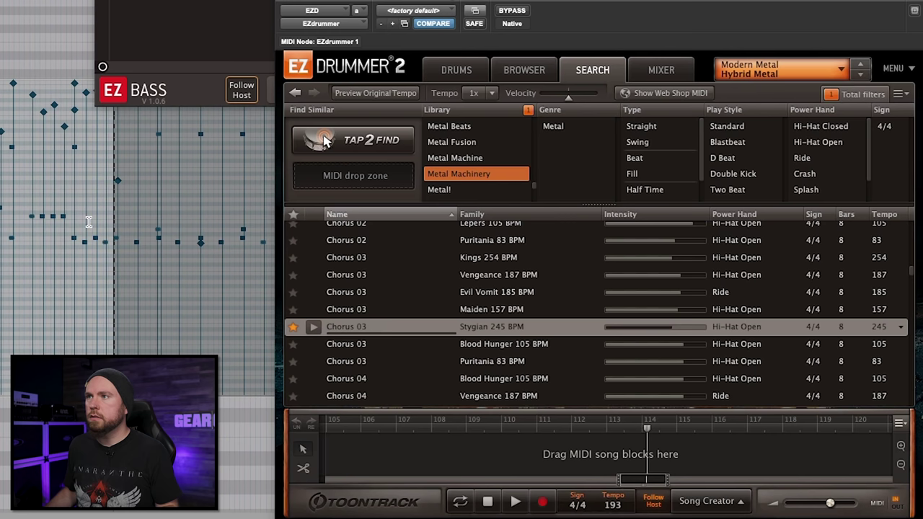
- Switch the library filter to The Progressive Foundry and add the Intro 03 Underground groove as the outro of the drum track
click(459, 174)
scroll(479, 175, down, 5)
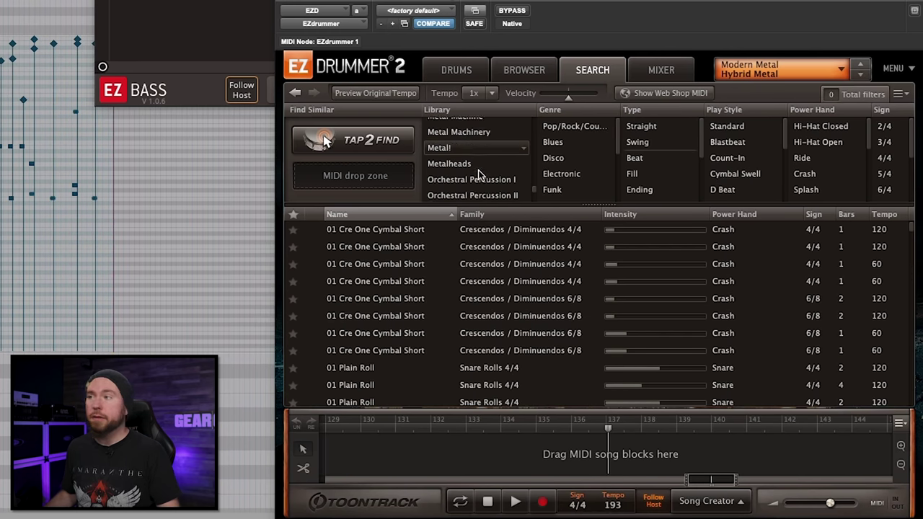
scroll(495, 184, down, 2)
click(483, 180)
scroll(433, 267, down, 5)
scroll(433, 261, down, 15)
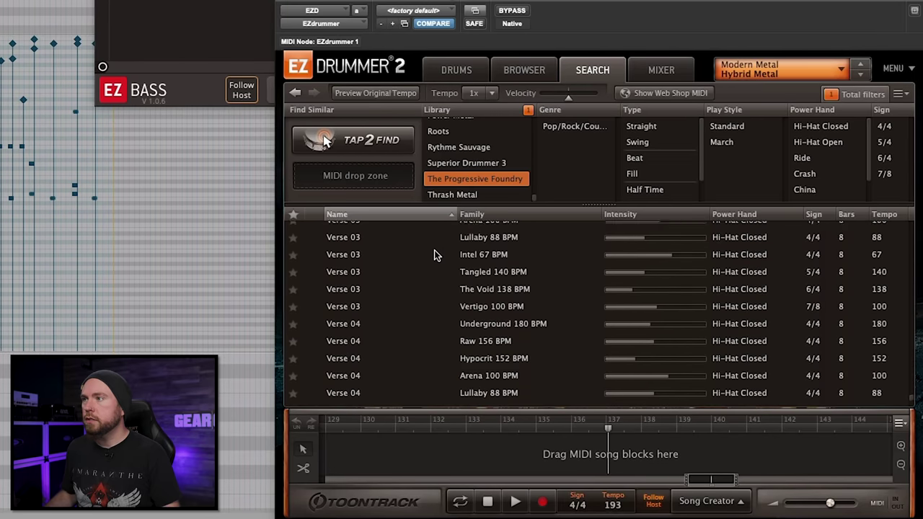
scroll(435, 255, down, 3)
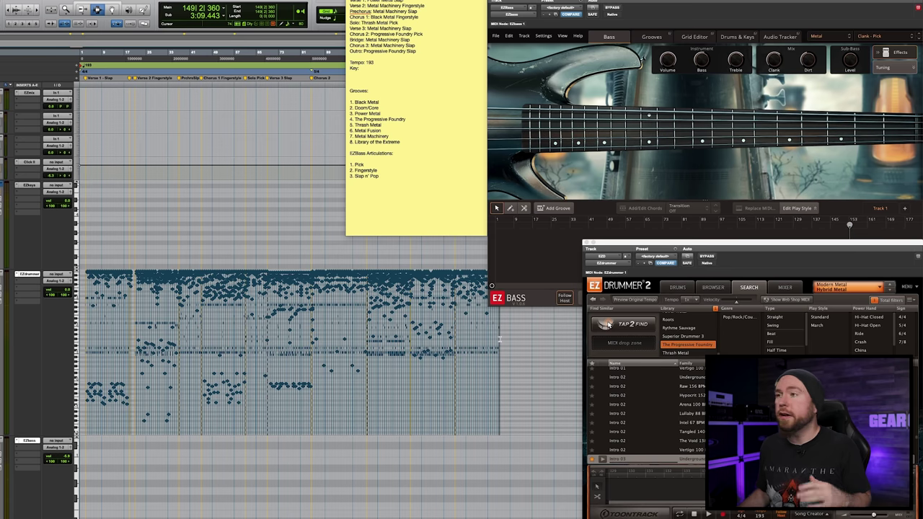
- Return to the start of the session and record the Verse 1 rhythm guitar takes for the two guitar tracks
drag(500, 339, 277, 338)
key(Return)
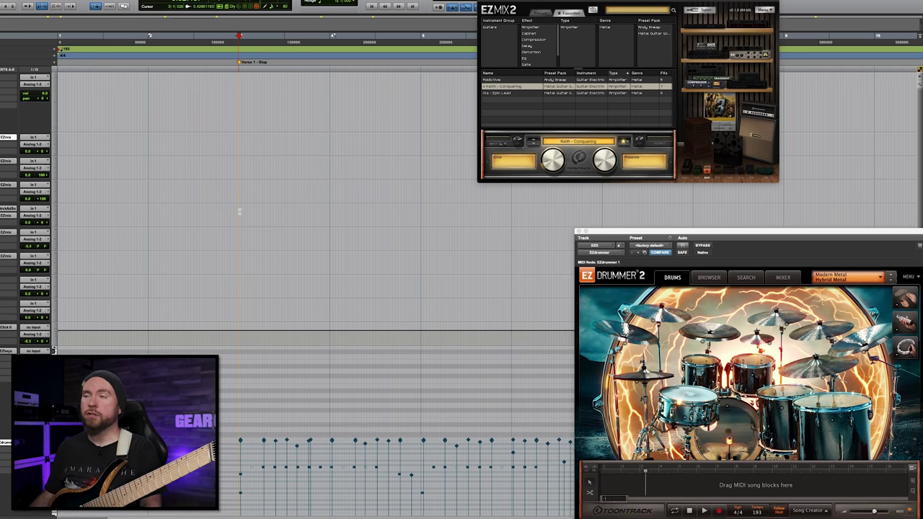
key(space)
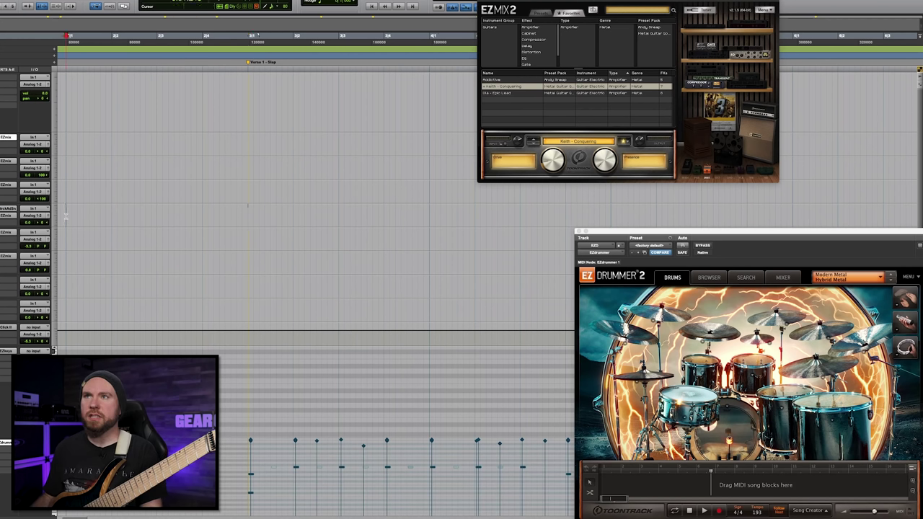
key(space)
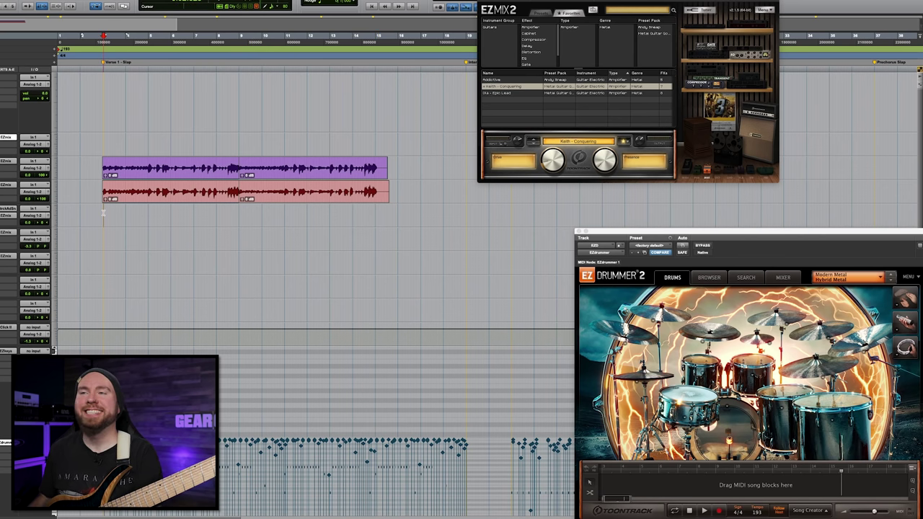
- Cut surplus time around the Interlude with the Cut Time operation, realigning the meter, tempo, key and chord rulers, markers and tracks
key(ctrl+bracketright)
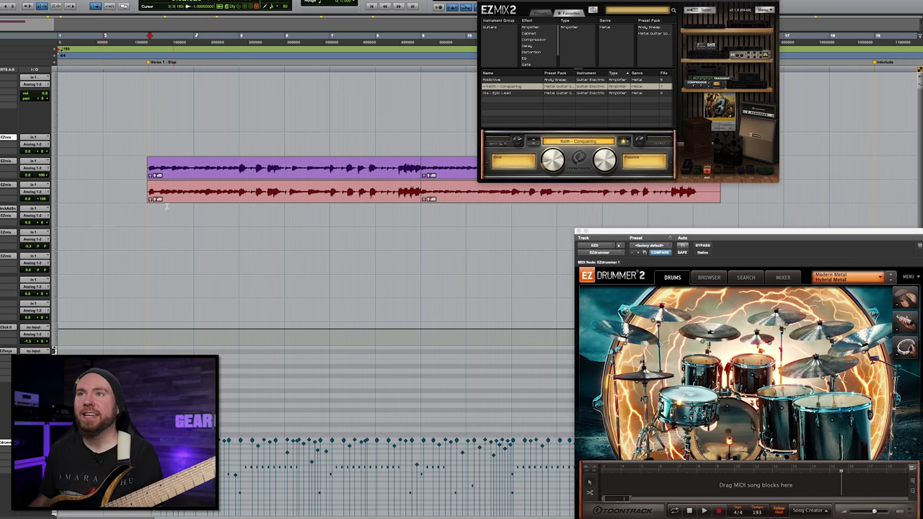
scroll(303, 288, down, 5)
drag(512, 292, 466, 291)
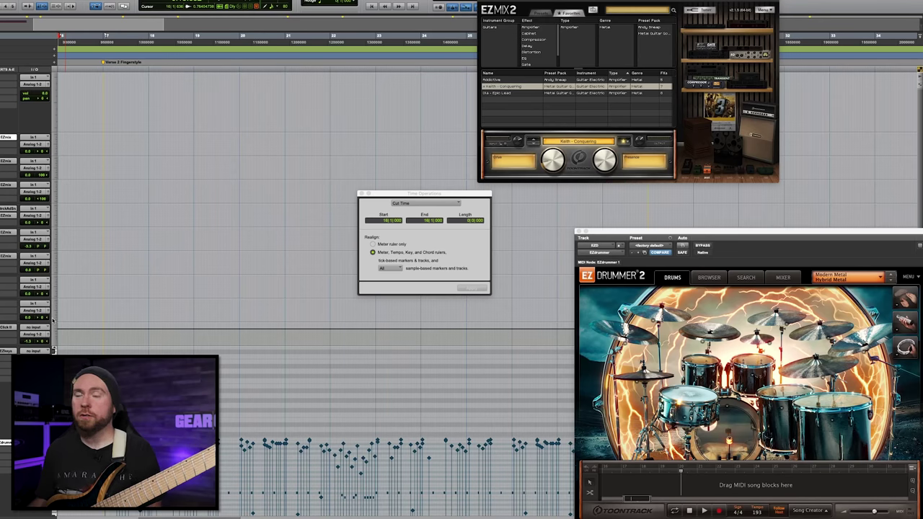
- Record the first Verse 2 guitar take from bar 16 and place it on the guitar track below
scroll(100, 162, left, 10)
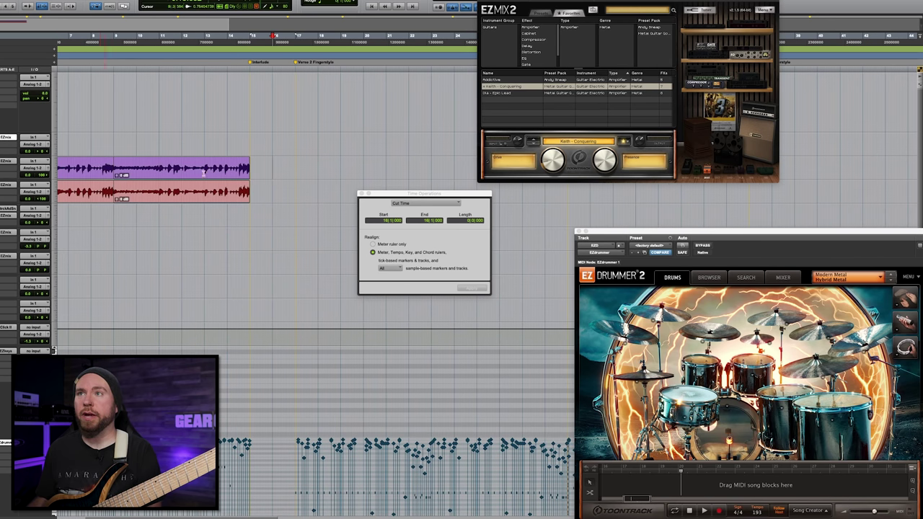
scroll(223, 178, right, 7)
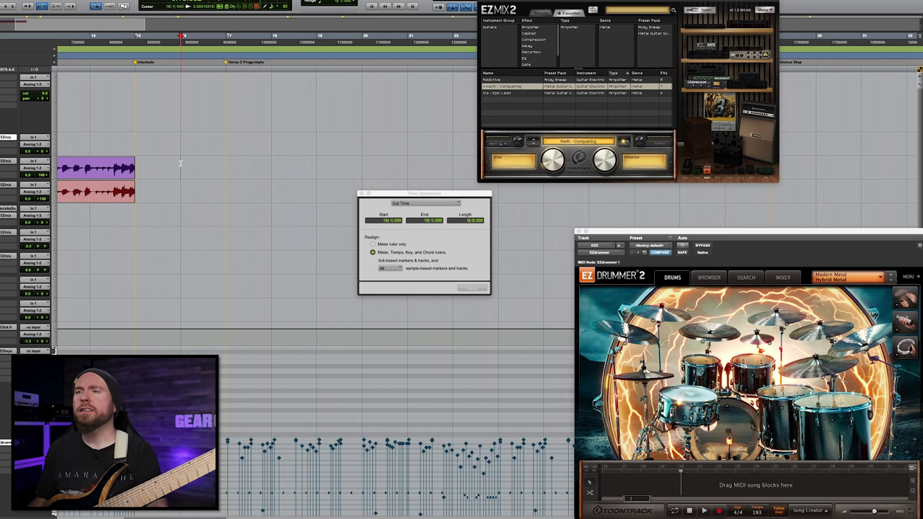
scroll(180, 164, right, 2)
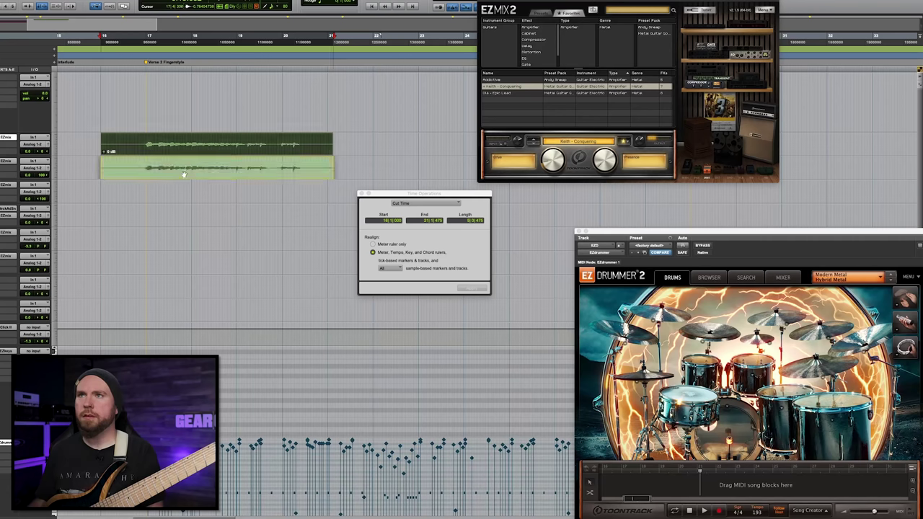
click(101, 139)
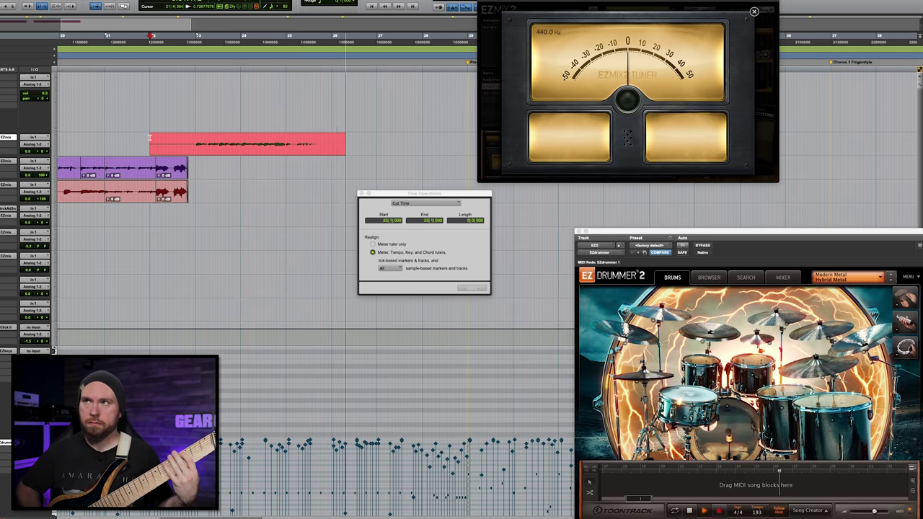
- Record the remaining Verse 2 guitar riffs section by section, starting from bars 22, 24 and 27
key(space)
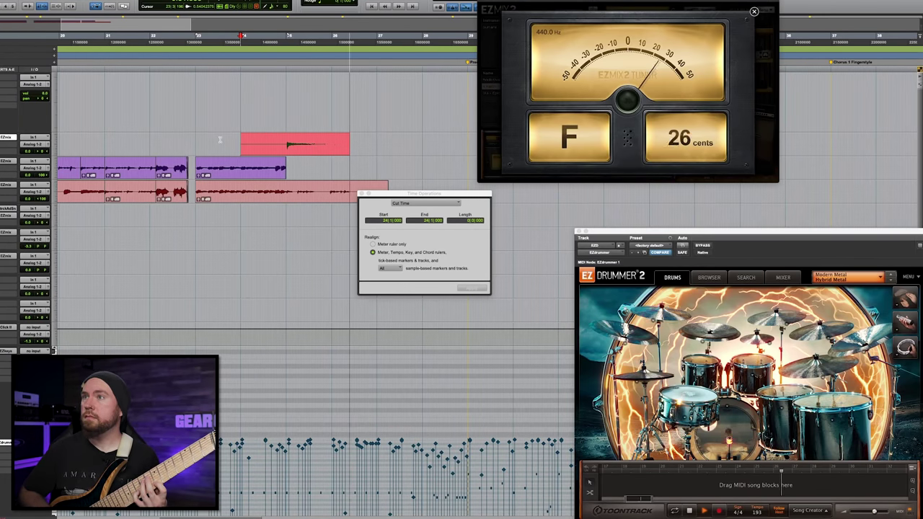
key(space)
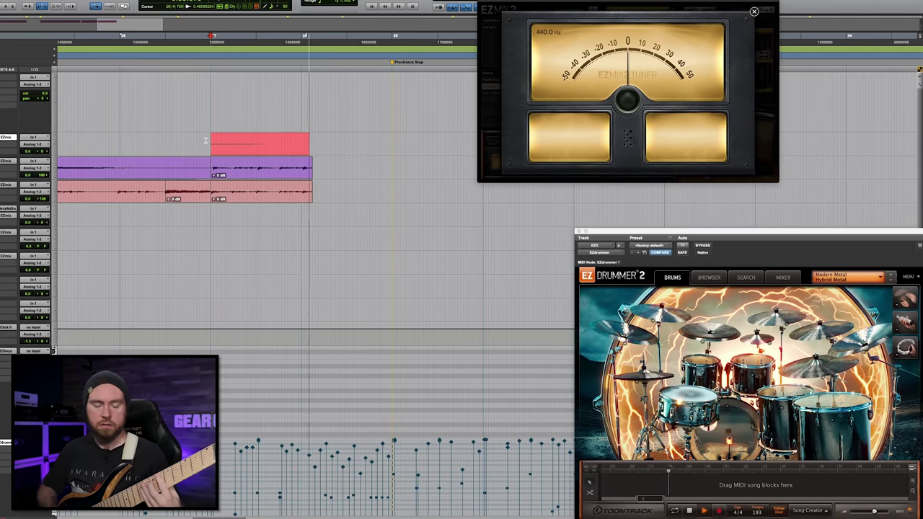
key(space)
drag(210, 141, 229, 142)
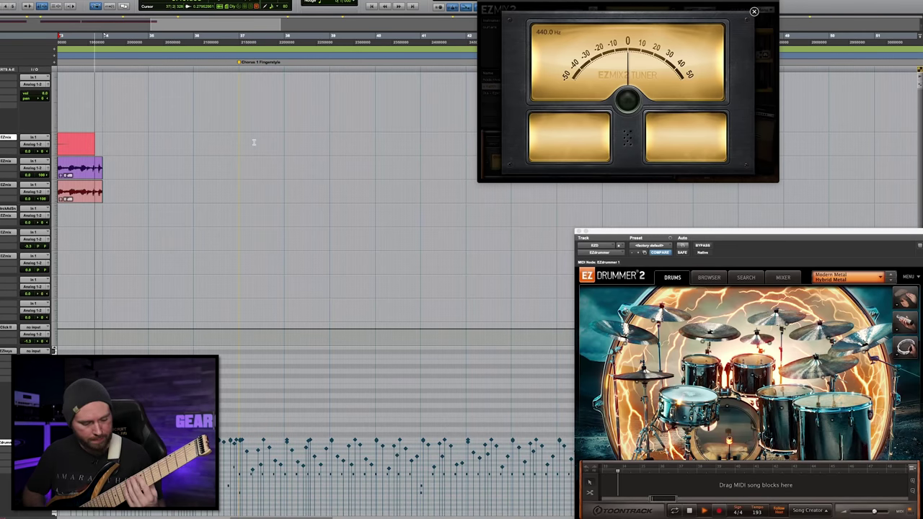
- Record the Prechorus guitar riff from bar 33 and lay it on the two guitar tracks
key(space)
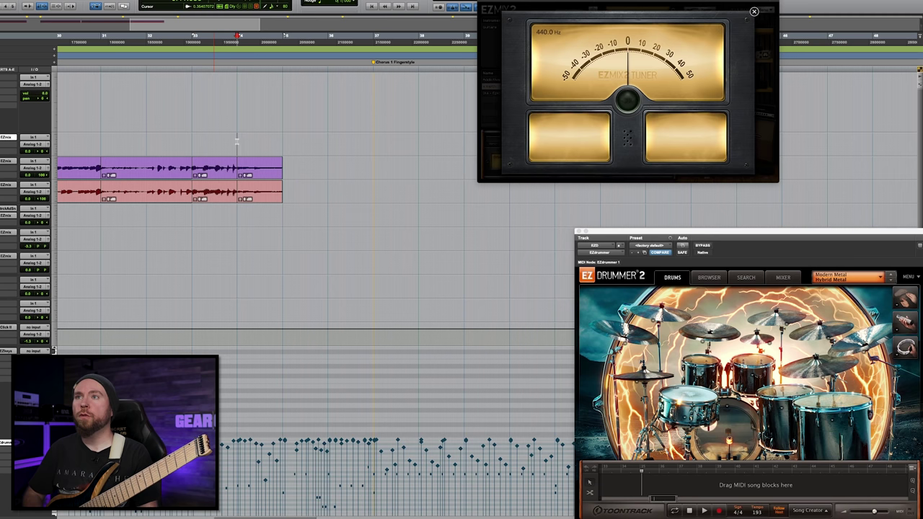
key(ctrl+v)
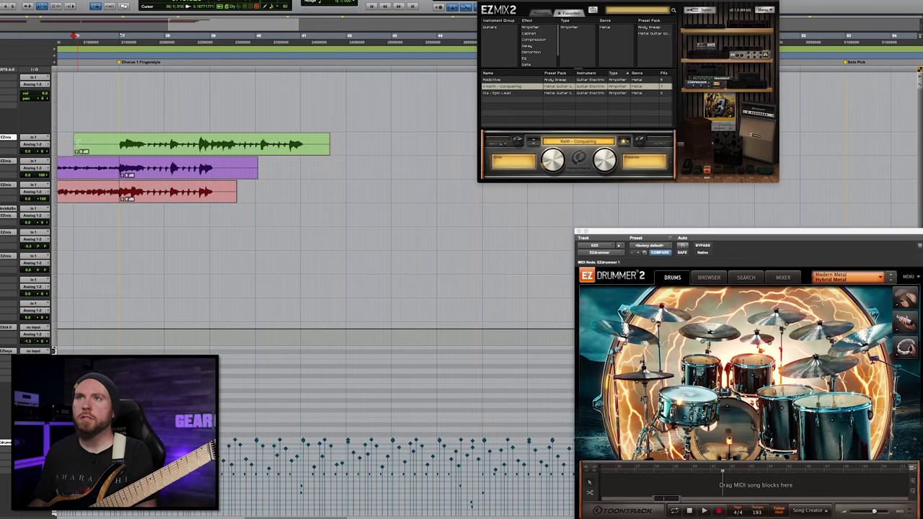
- Keep the Chorus 1 take from bar 39 on the guitar track below and record the following chorus part from bar 40
drag(76, 142, 155, 137)
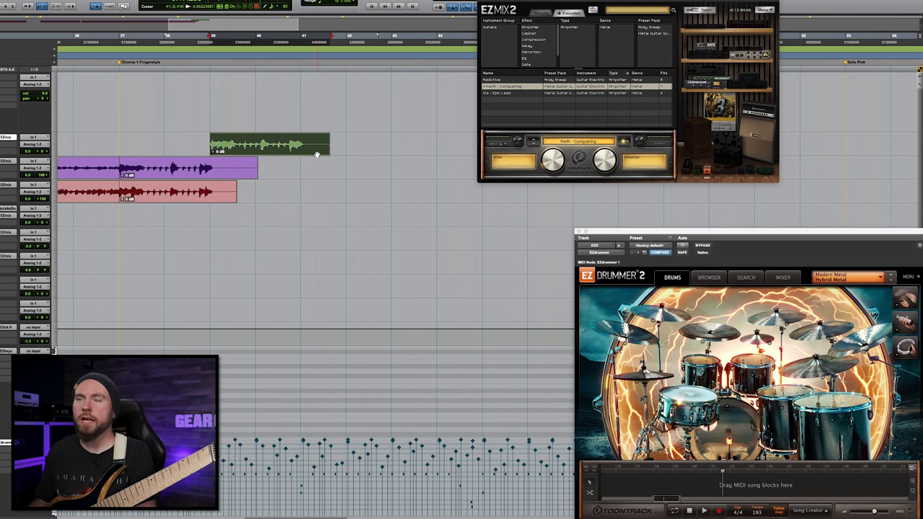
drag(316, 168, 316, 168)
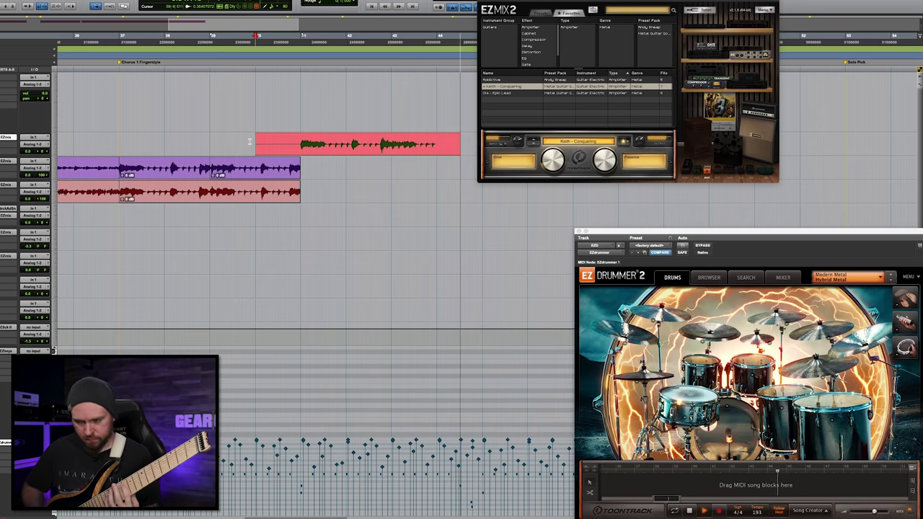
key(space)
click(254, 140)
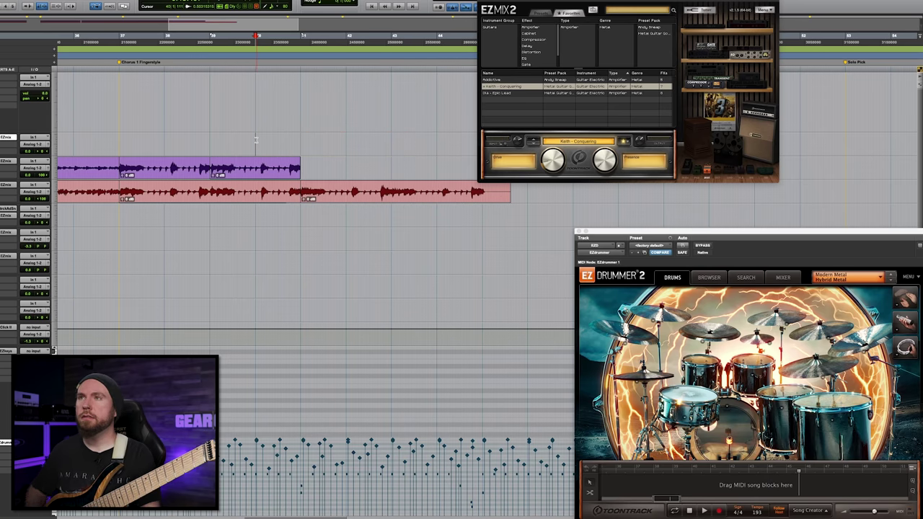
click(117, 139)
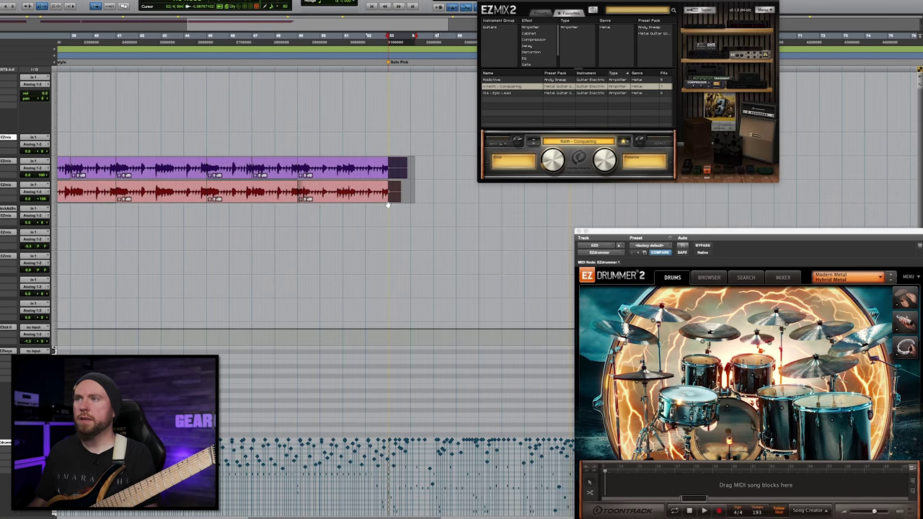
- Trim both Chorus 1 guitar takes at the Solo Pick marker, bar 53, and play the chorus back from bar 37
key(ctrl+bracketleft)
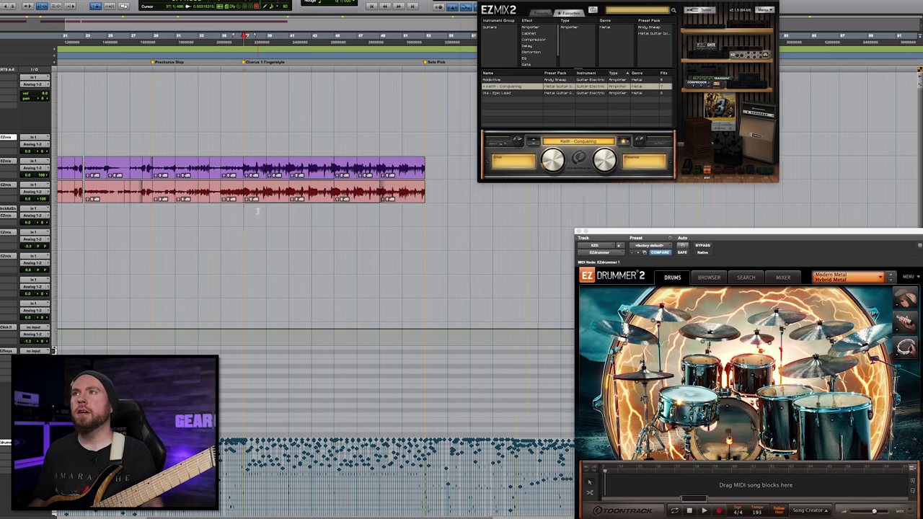
key(ctrl+bracketleft)
key(ctrl+bracketright)
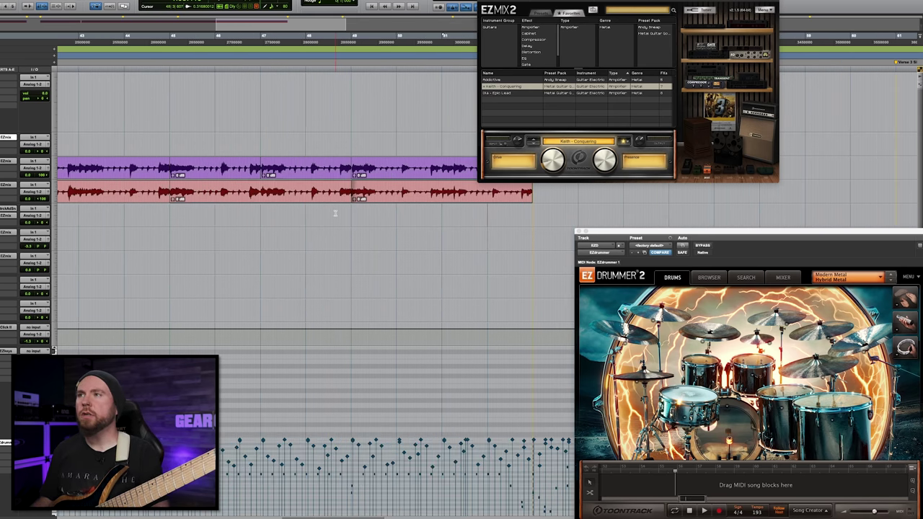
- Record the Solo Pick guitar parts, including takes from bars 53 and 59, and double-track Verse 3 up to Chorus 2 at bar 73
scroll(335, 213, right, 3)
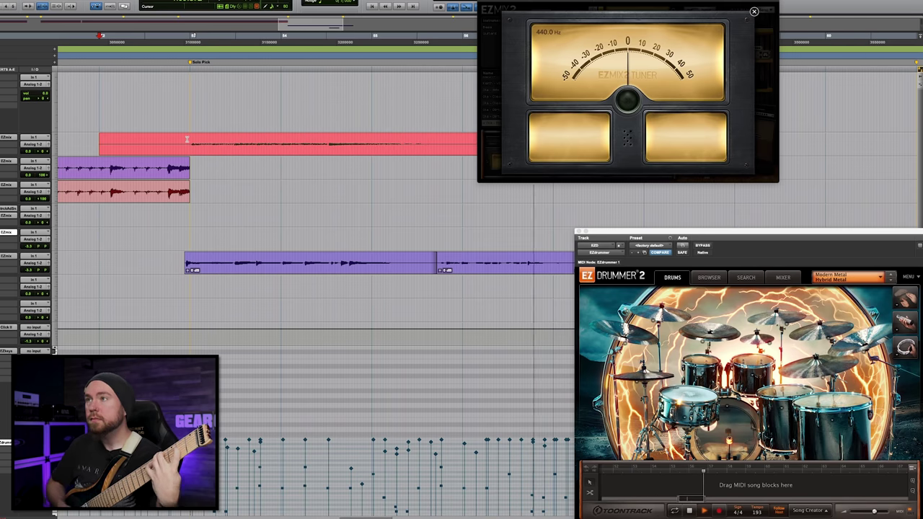
key(space)
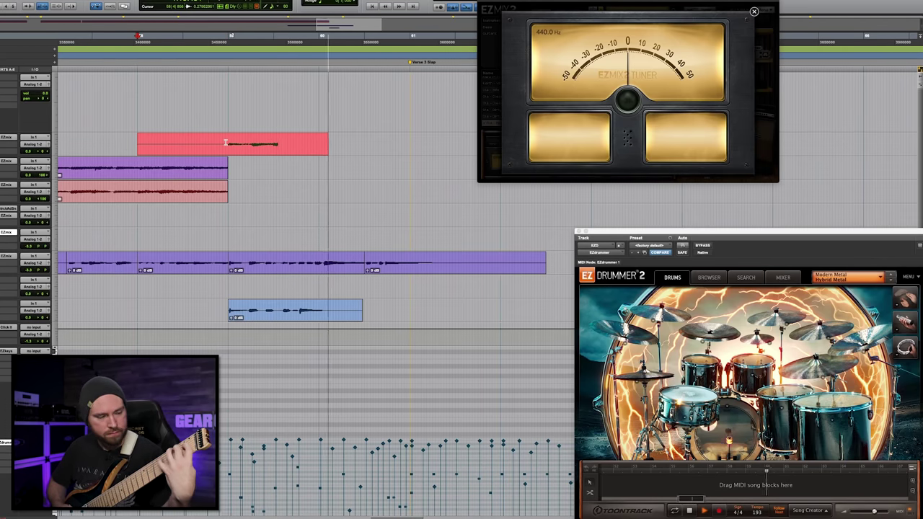
key(space)
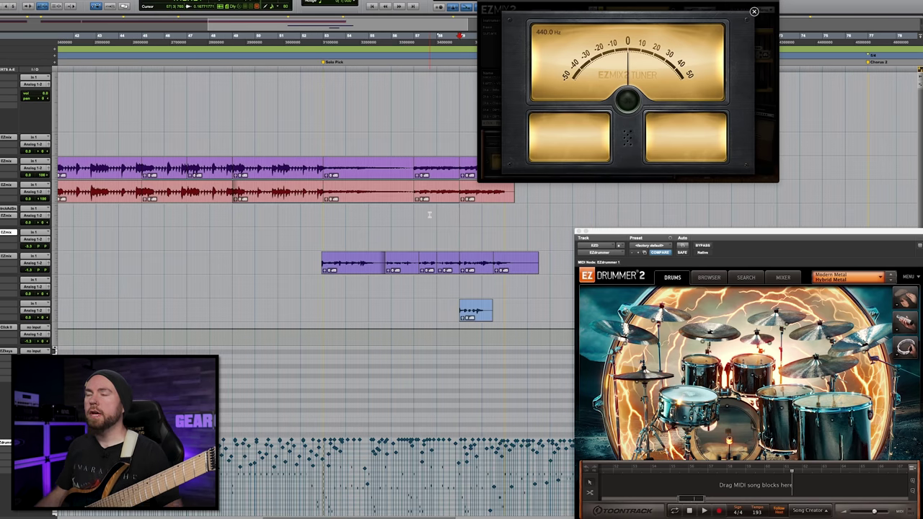
scroll(426, 211, right, 6)
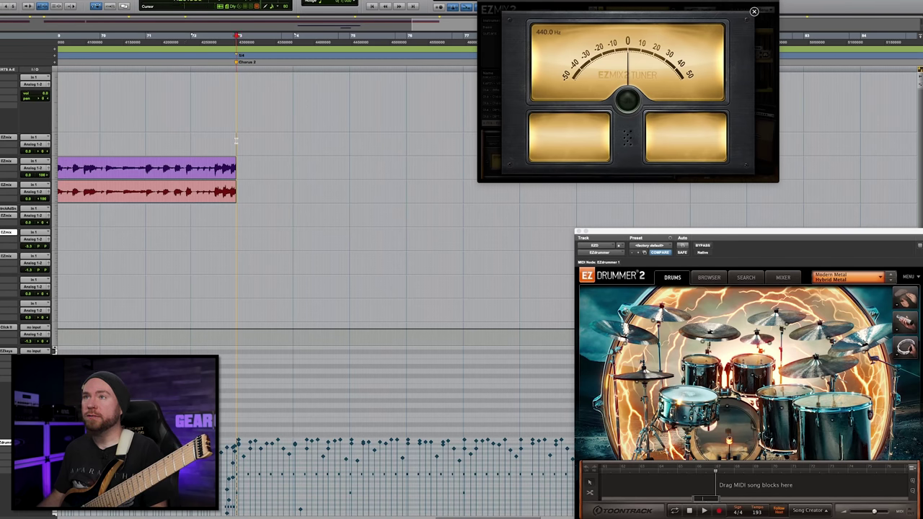
- Play back Chorus 1 from bar 37 and the Chorus 2 drums from bar 73 to compare the two sections
key(r)
key(r)
key(r)
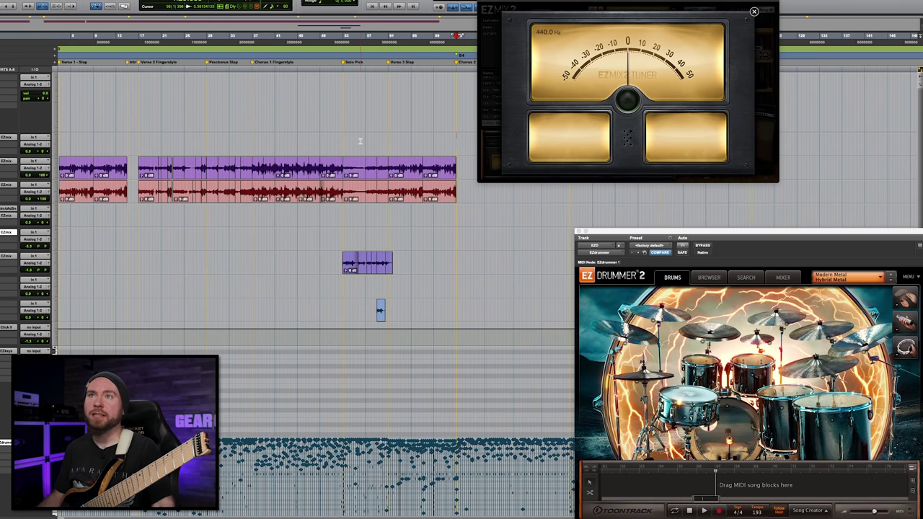
scroll(360, 142, left, 1)
scroll(360, 141, right, 10)
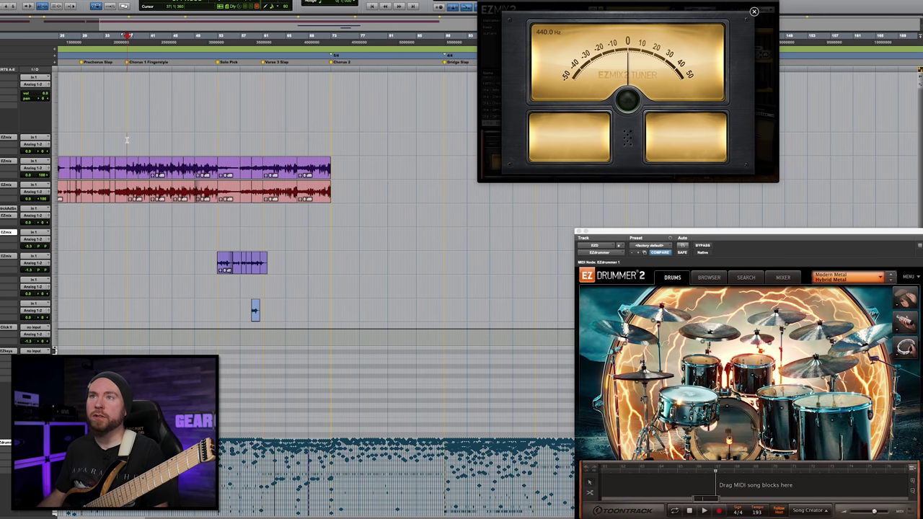
key(t)
key(t)
scroll(221, 144, right, 3)
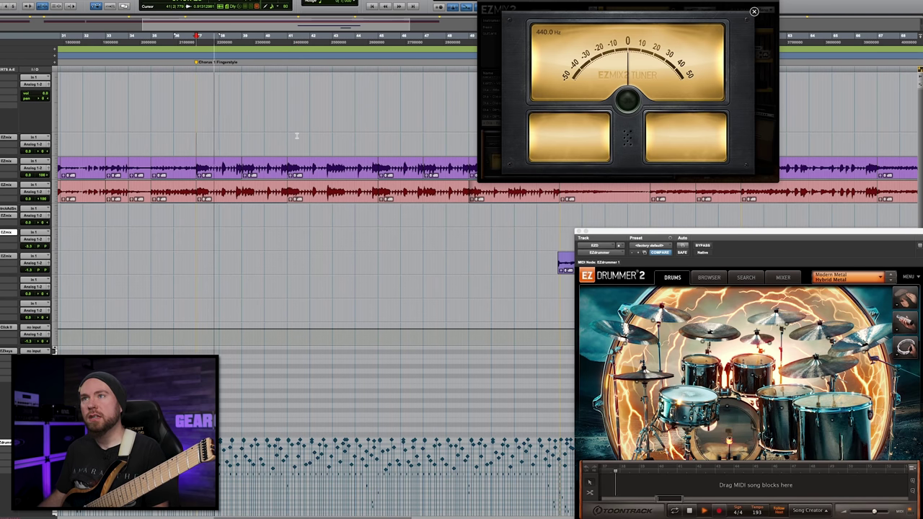
scroll(296, 135, right, 15)
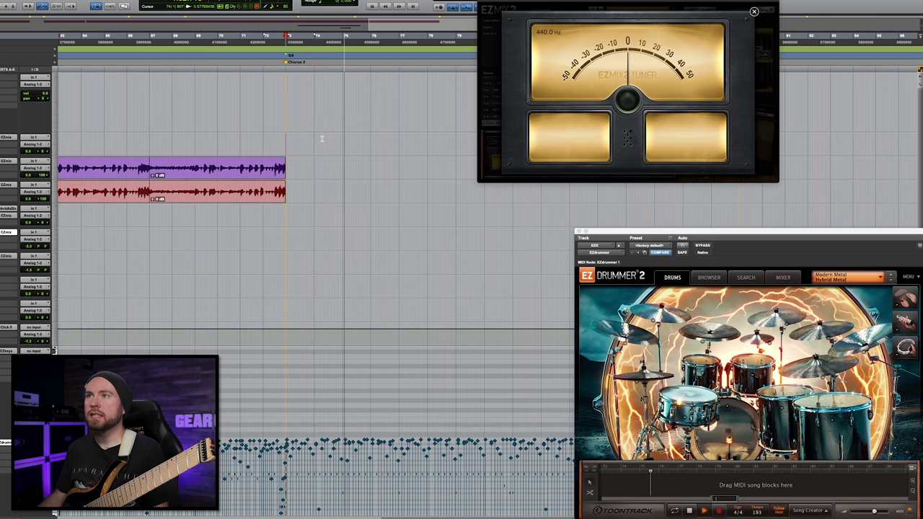
scroll(322, 139, up, 2)
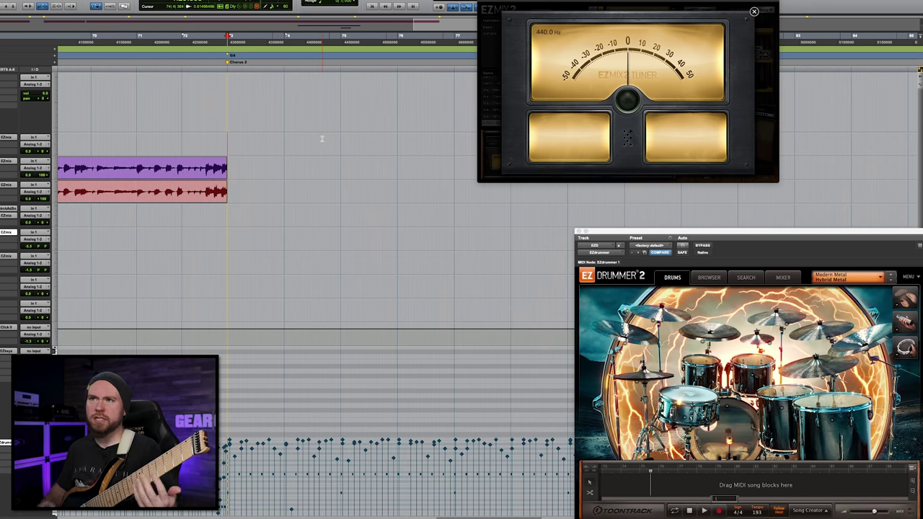